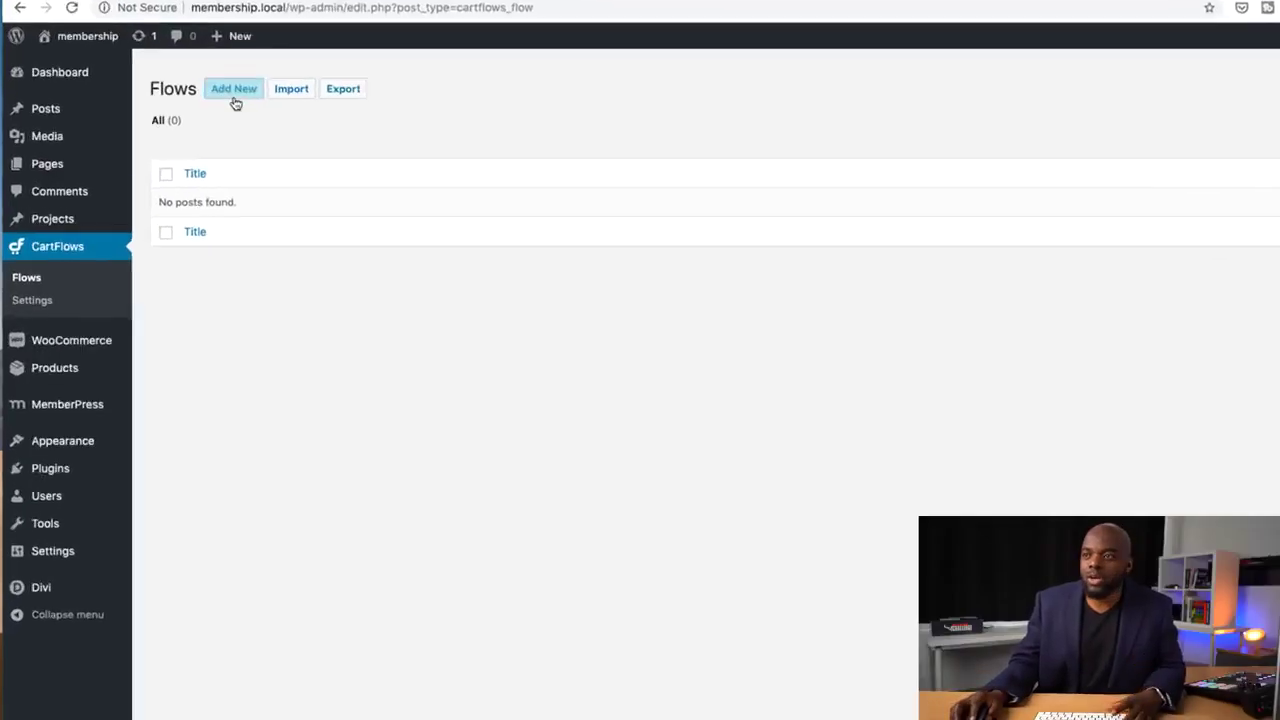
Create a new flow from the ready templates by previewing and importing Evergreen Product 03.
{"action": "left_click", "coordinate": [267, 78]}
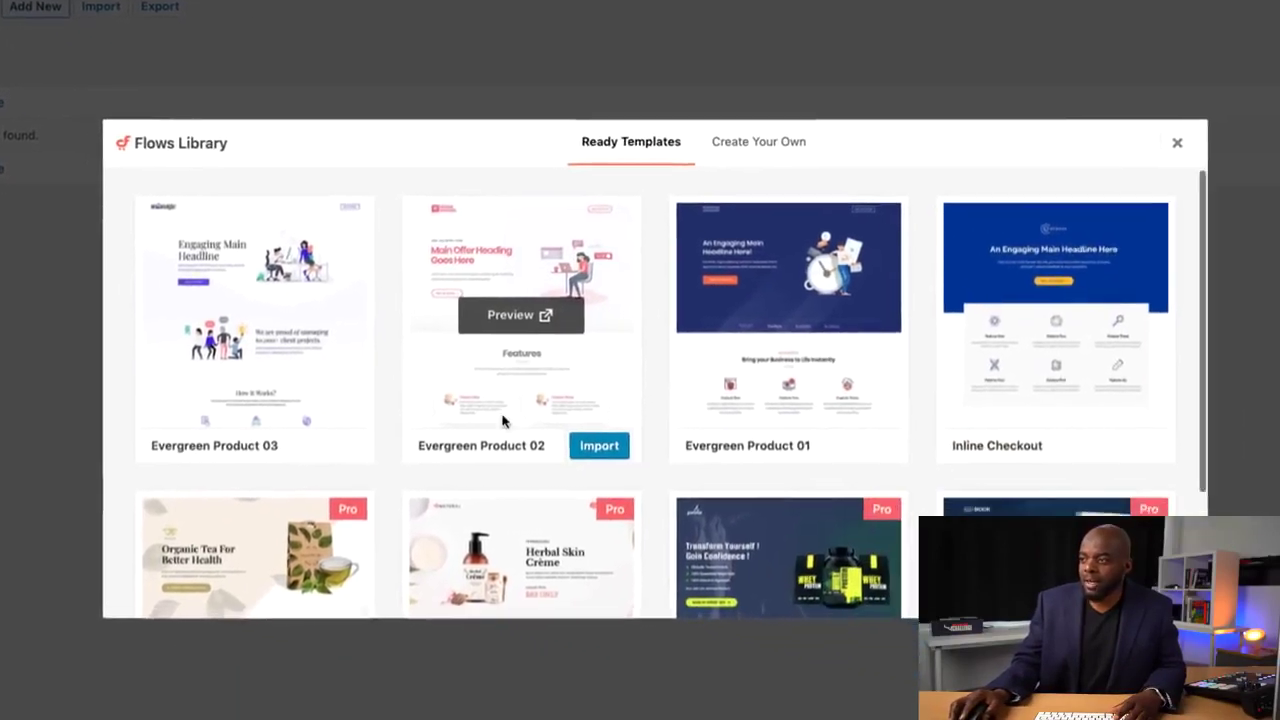
{"action": "scroll", "coordinate": [738, 484], "scroll_direction": "down", "scroll_amount": 2}
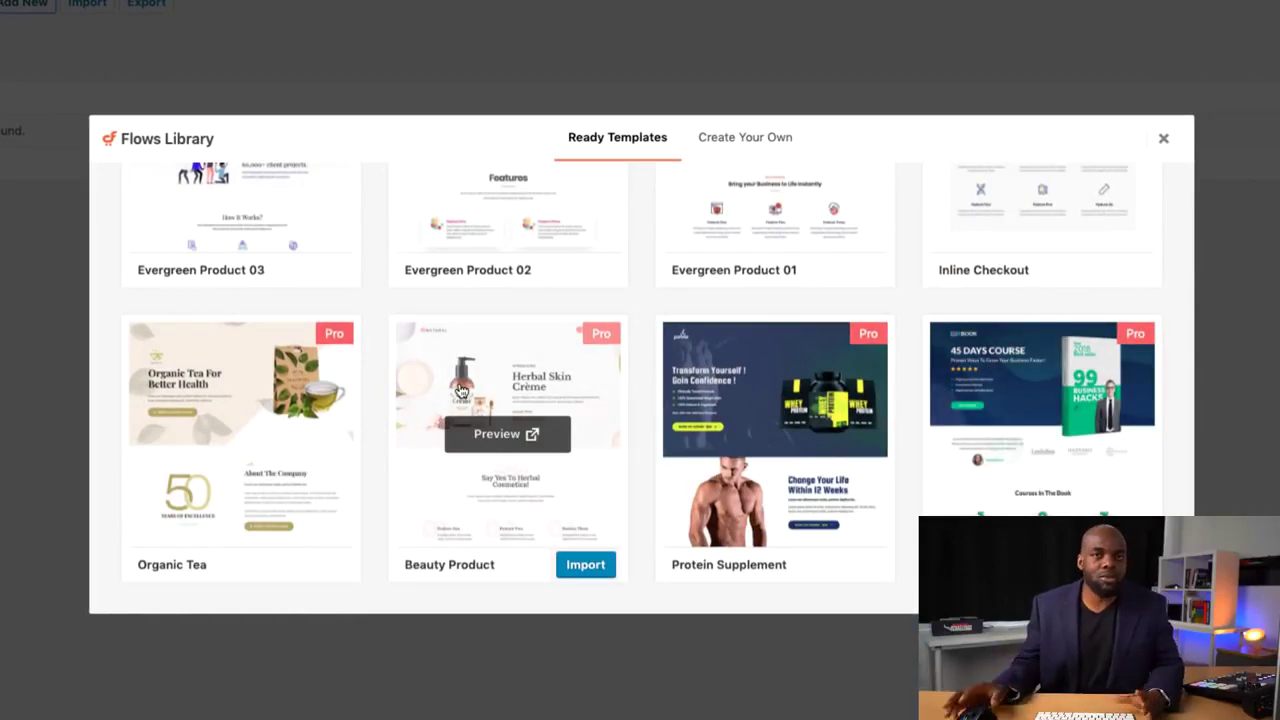
{"action": "scroll", "coordinate": [455, 400], "scroll_direction": "up", "scroll_amount": 2}
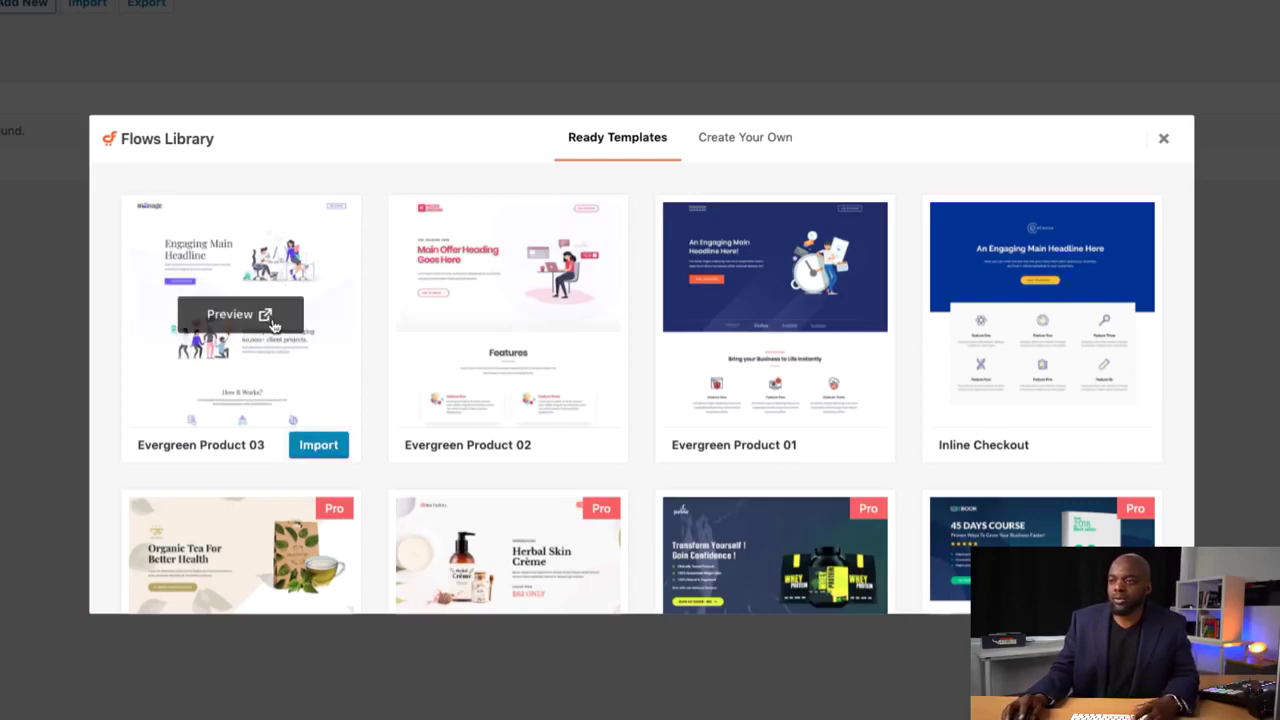
{"action": "left_click", "coordinate": [236, 316]}
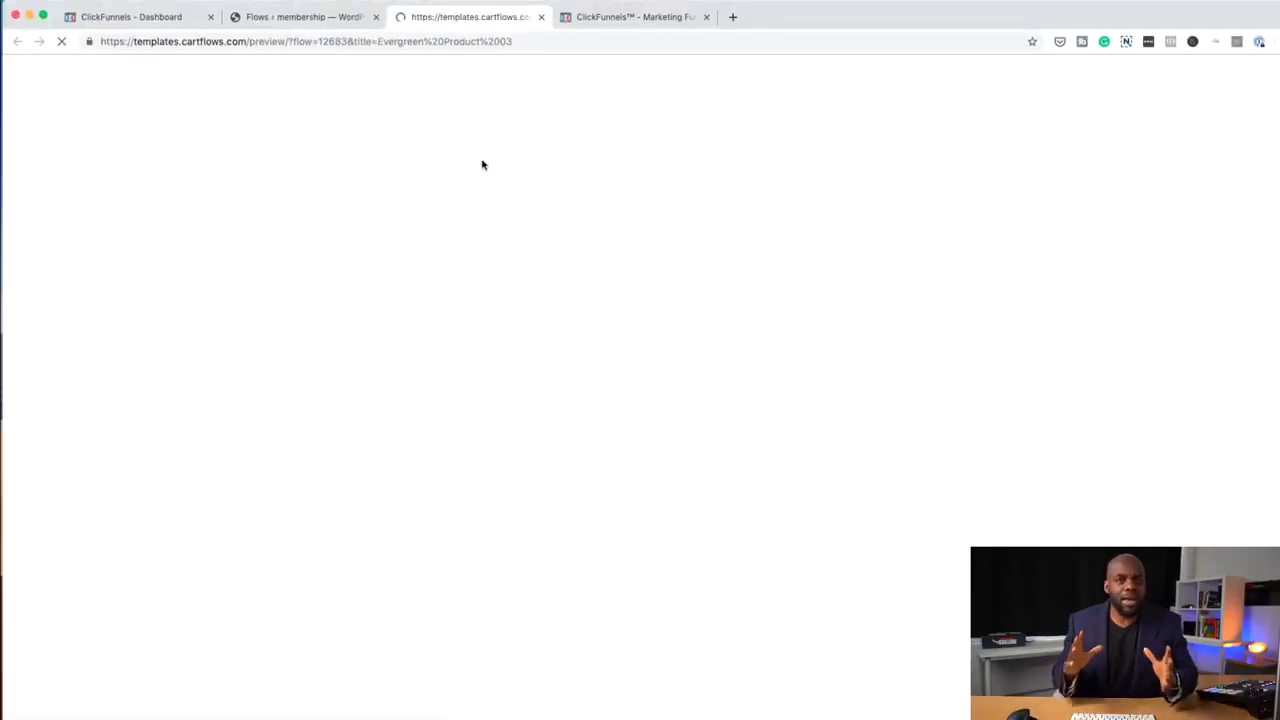
{"action": "left_click", "coordinate": [540, 20]}
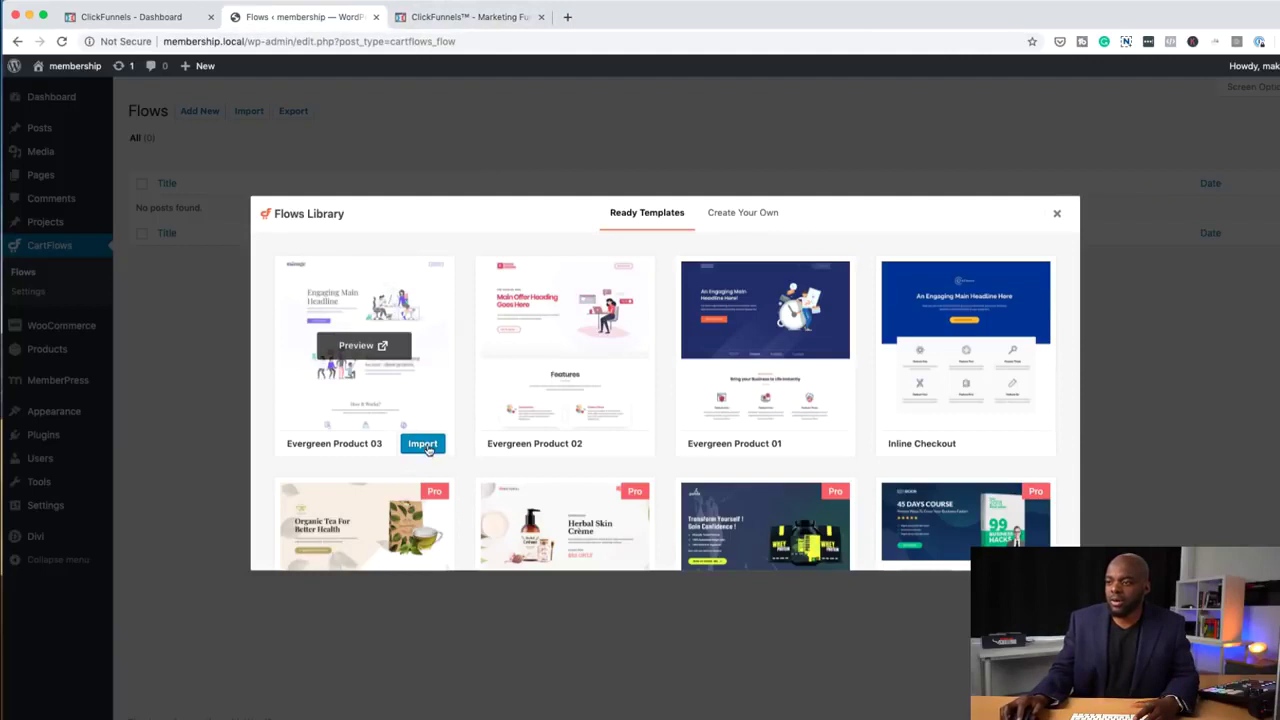
{"action": "left_click", "coordinate": [423, 445]}
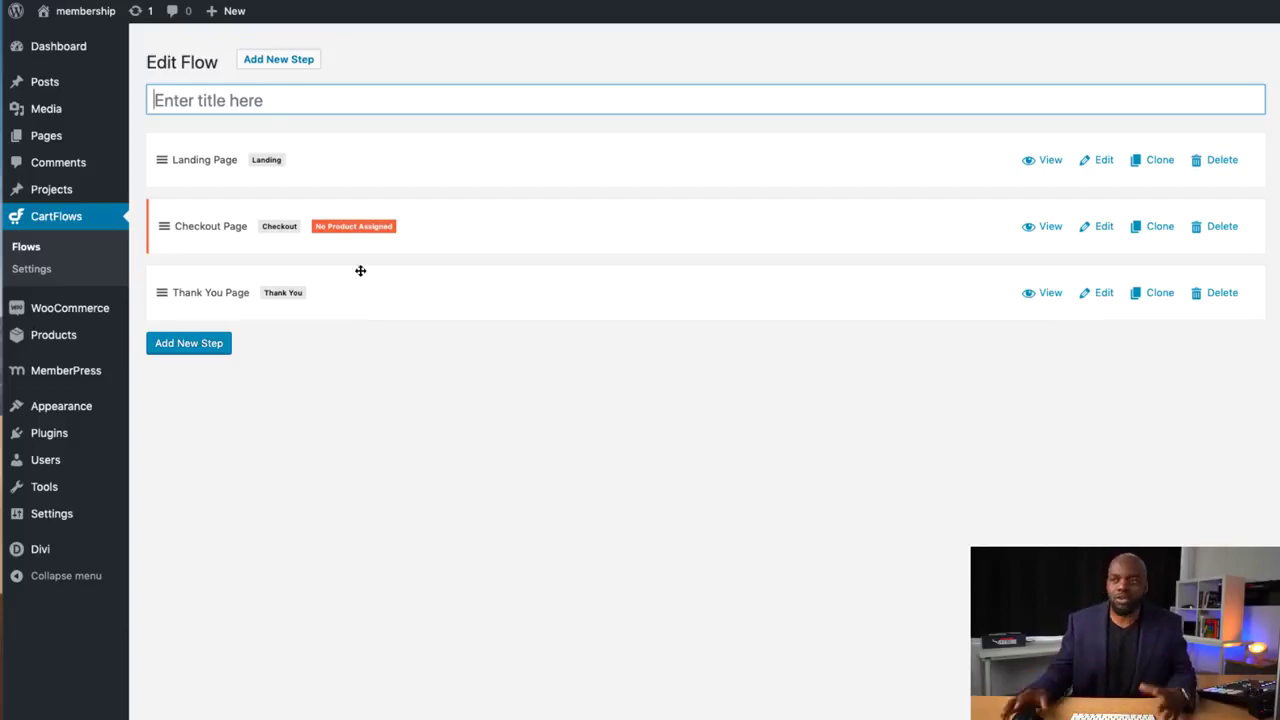
Look through the ready-made Checkout, Upsell and Downsell step templates available for this flow, then close the steps library.
{"action": "left_click", "coordinate": [293, 61]}
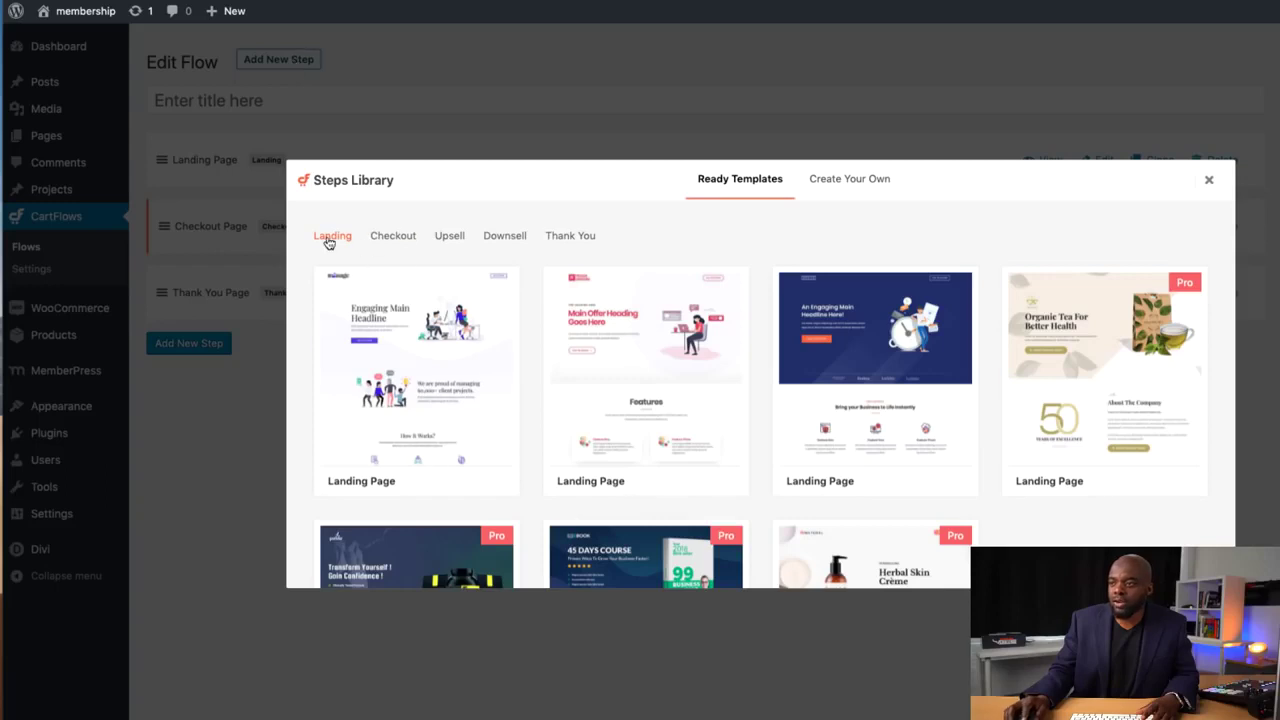
{"action": "left_click", "coordinate": [395, 239]}
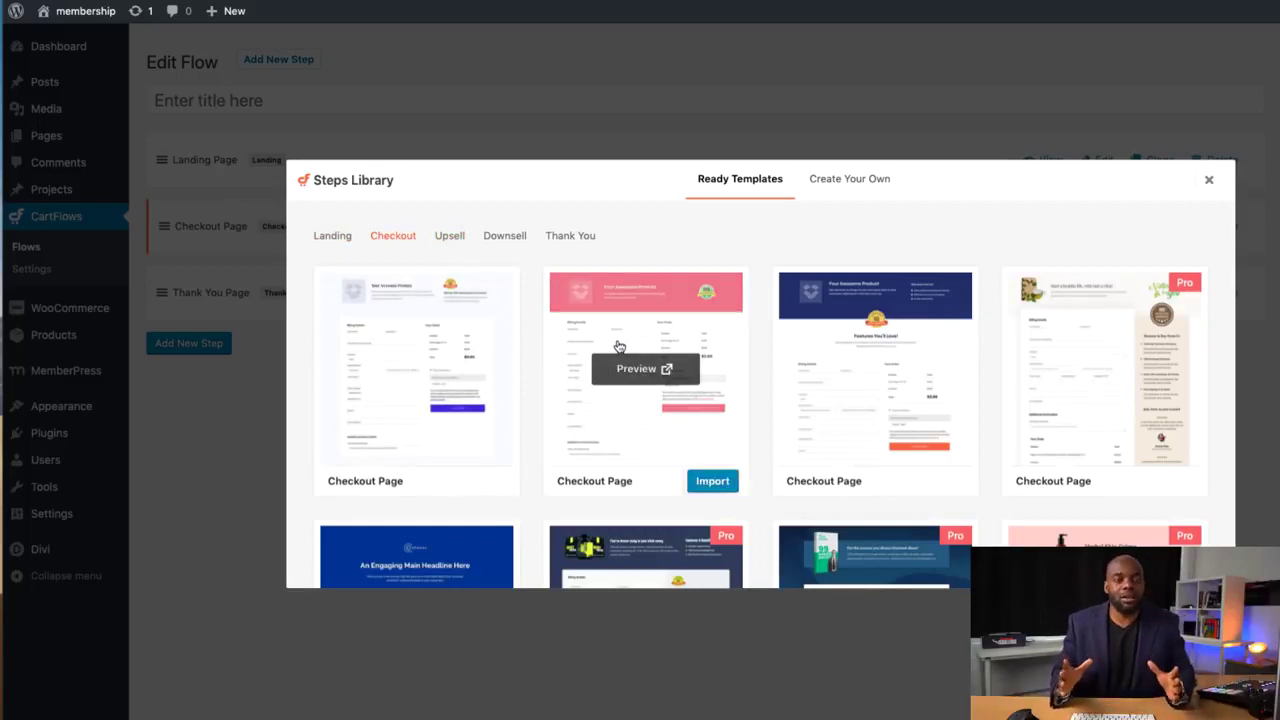
{"action": "left_click", "coordinate": [452, 240]}
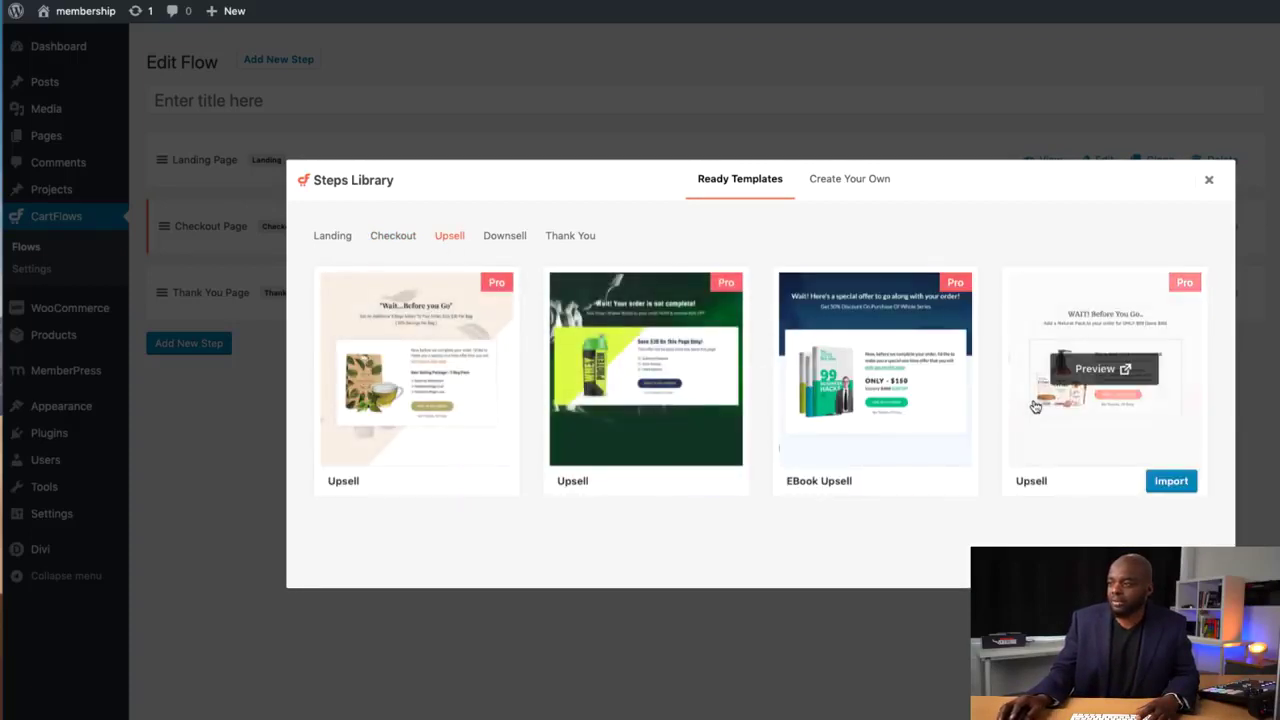
{"action": "left_click", "coordinate": [513, 240]}
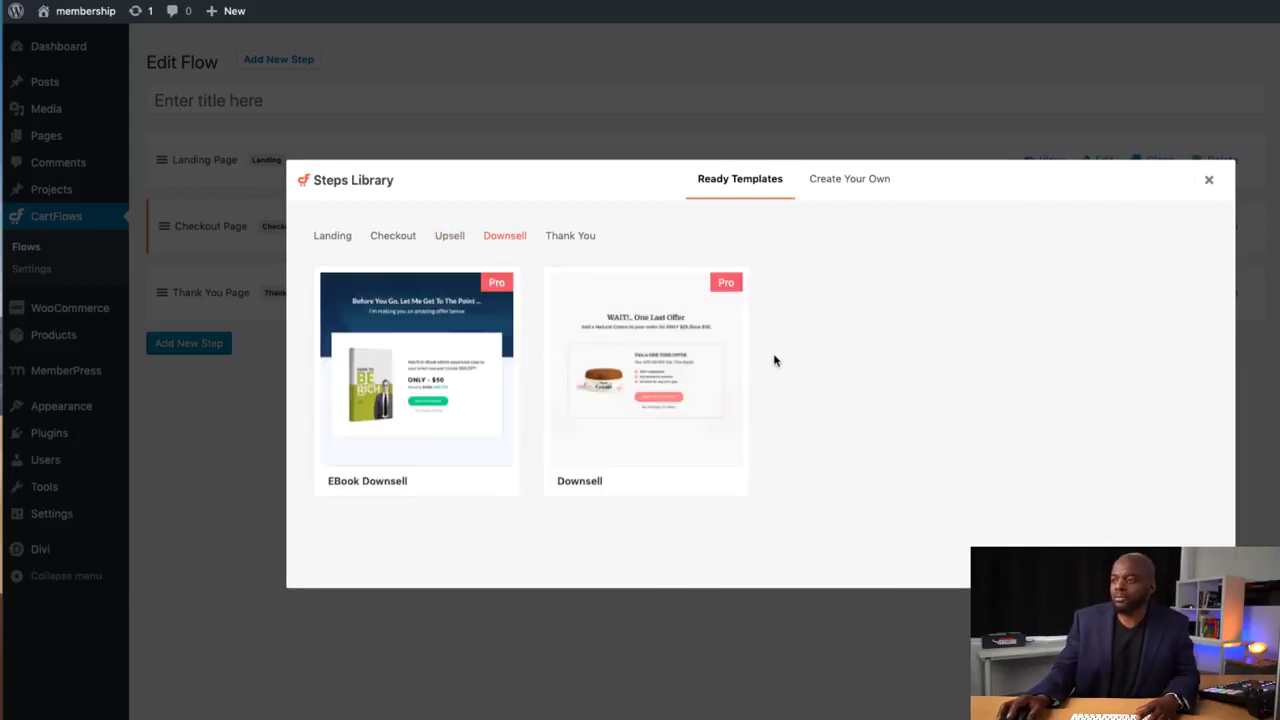
{"action": "left_click", "coordinate": [1210, 180]}
Title the flow "Test", save it, and view its landing page.
{"action": "left_click", "coordinate": [271, 97]}
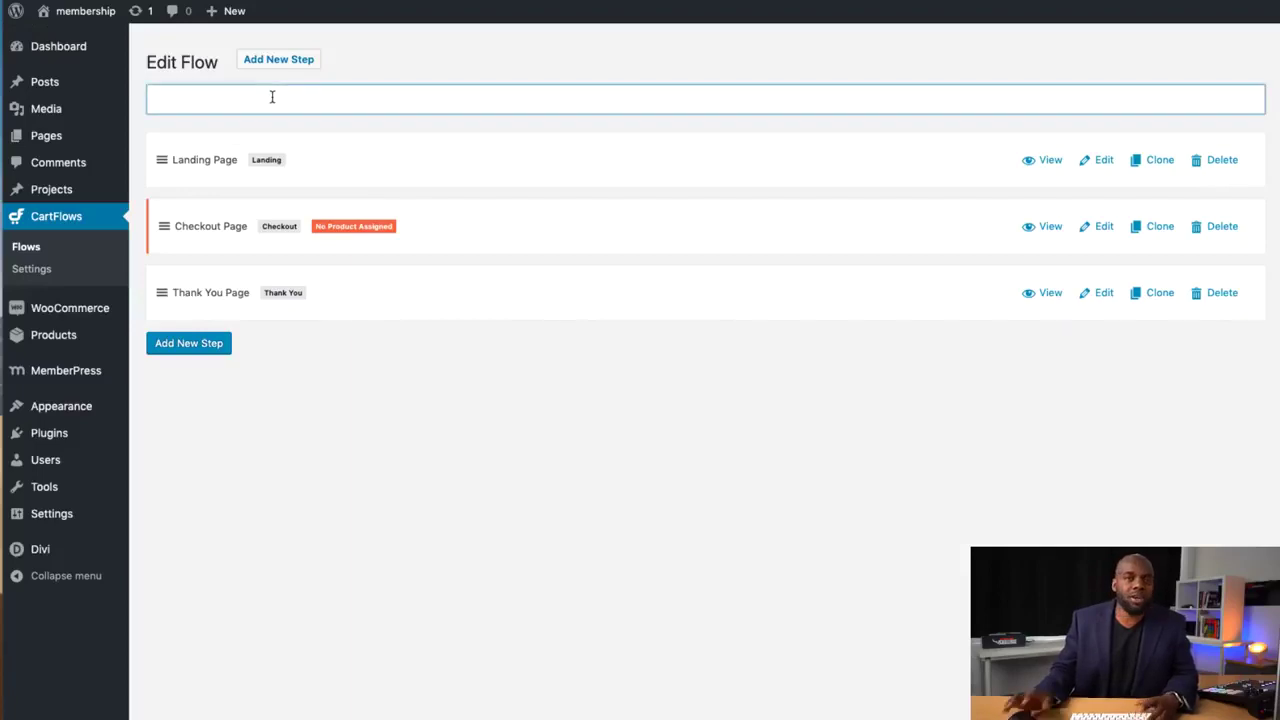
{"action": "type", "text": "T"}
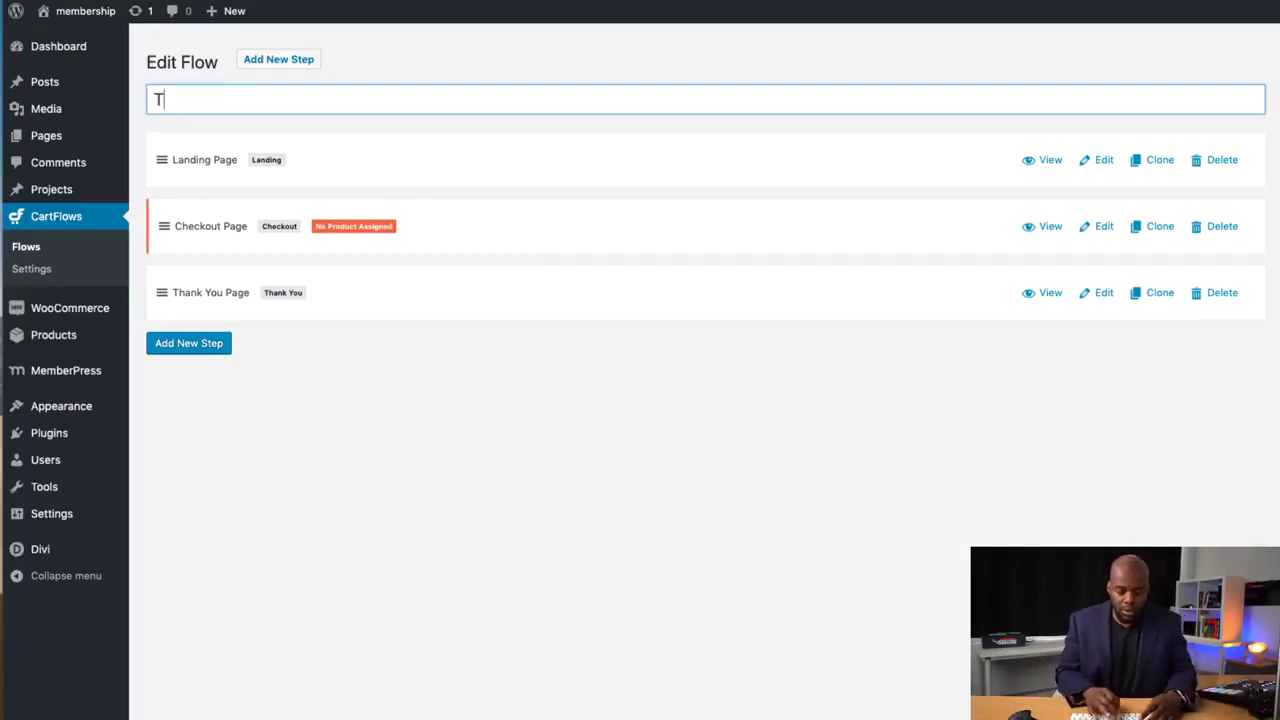
{"action": "type", "text": "est"}
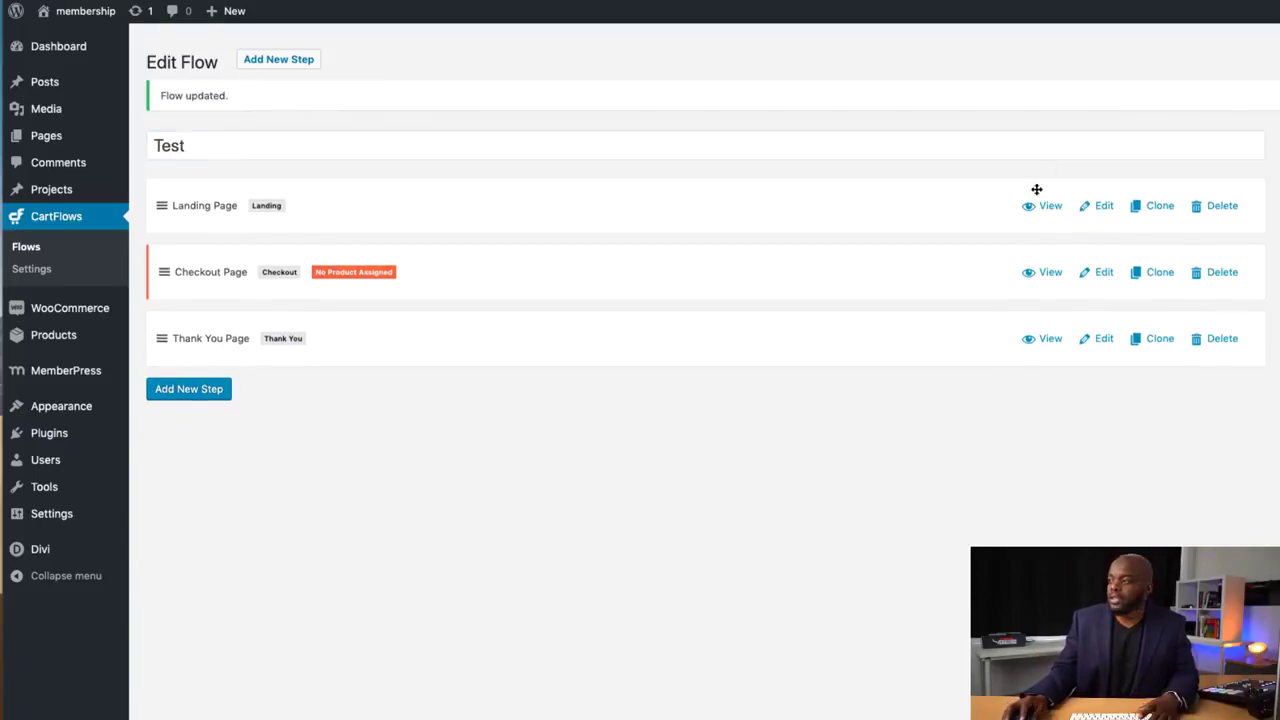
{"action": "left_click", "coordinate": [1047, 206]}
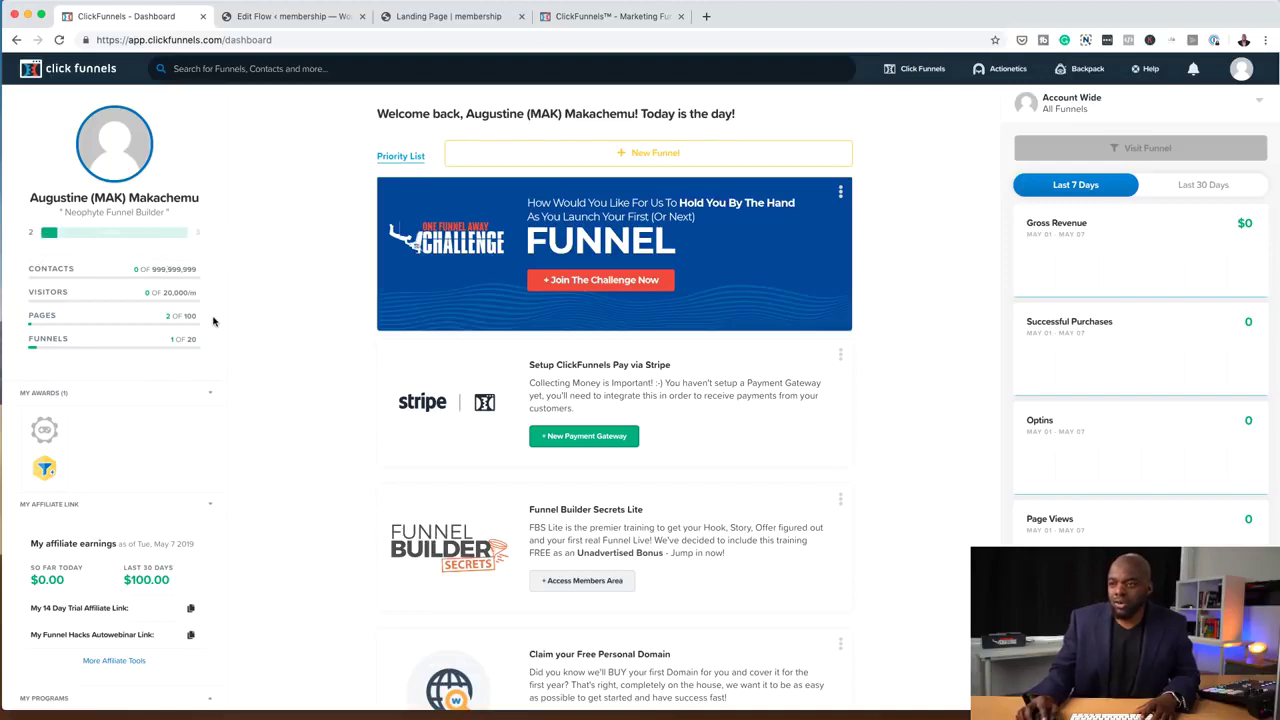
Switch to ClickFunnels and open the CF Affiliate funnel from the funnels list.
{"action": "scroll", "coordinate": [283, 377], "scroll_direction": "down", "scroll_amount": 5}
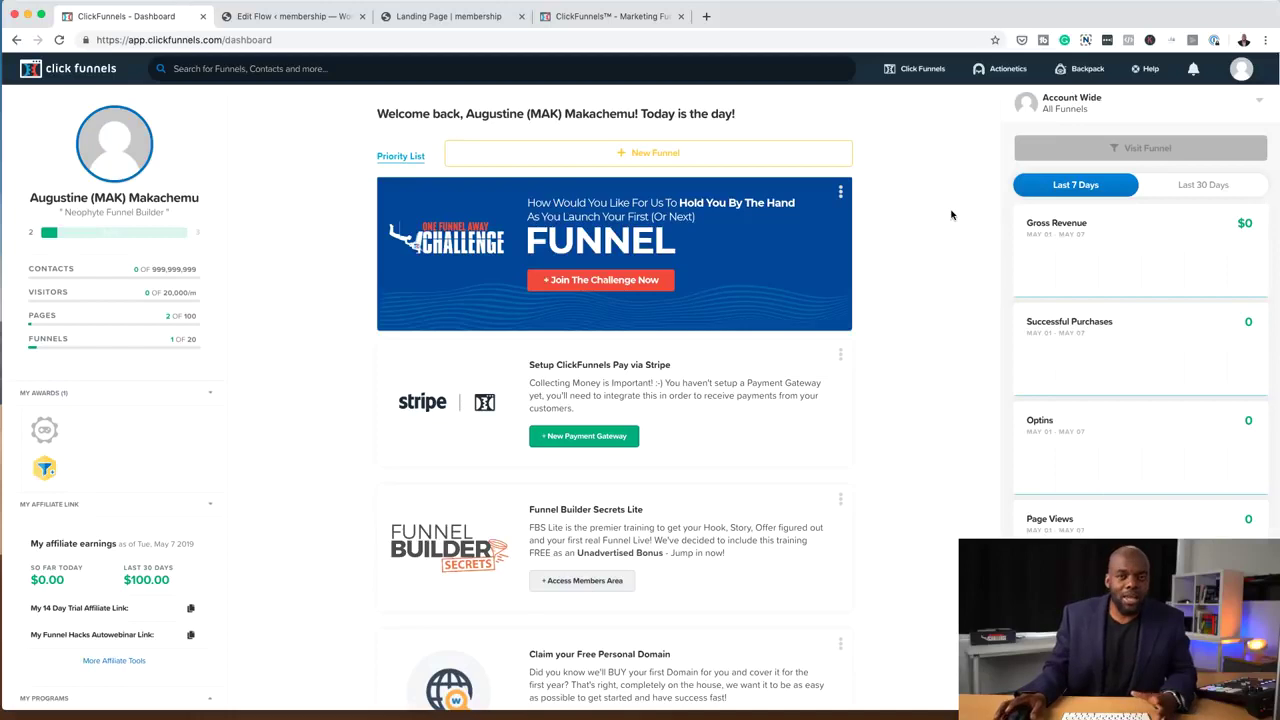
{"action": "mouse_move", "coordinate": [918, 76]}
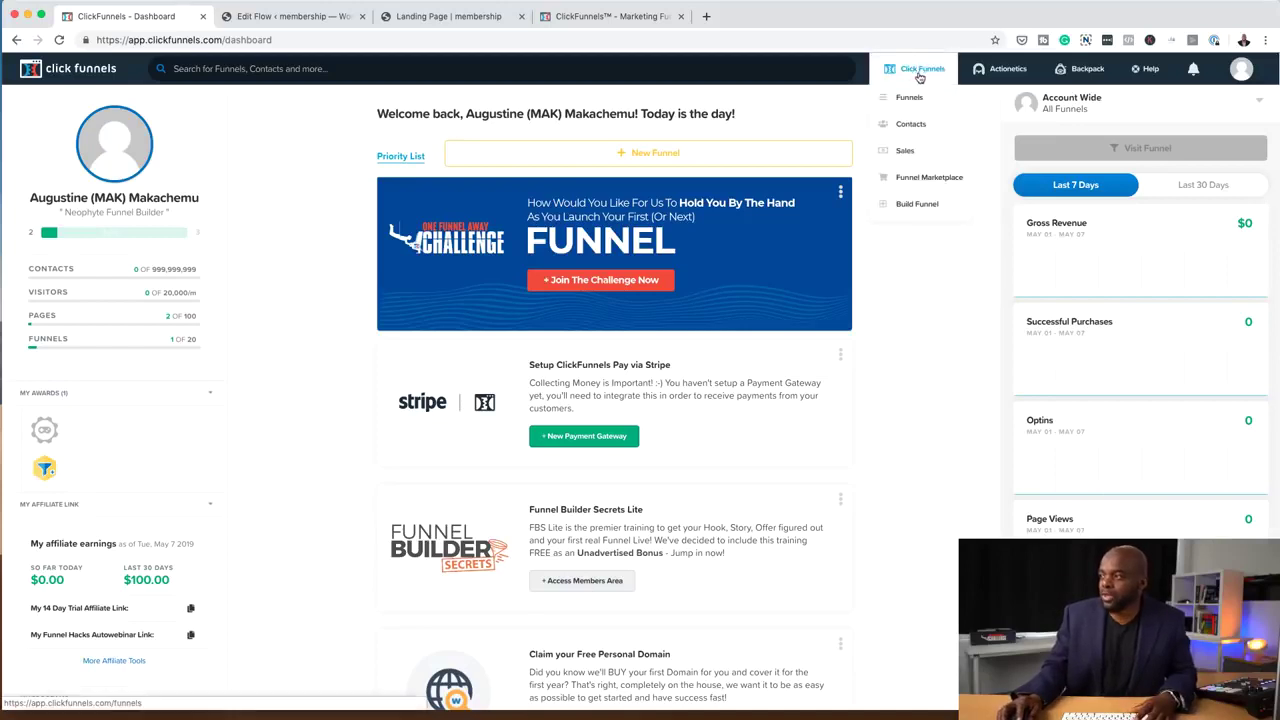
{"action": "left_click", "coordinate": [916, 106]}
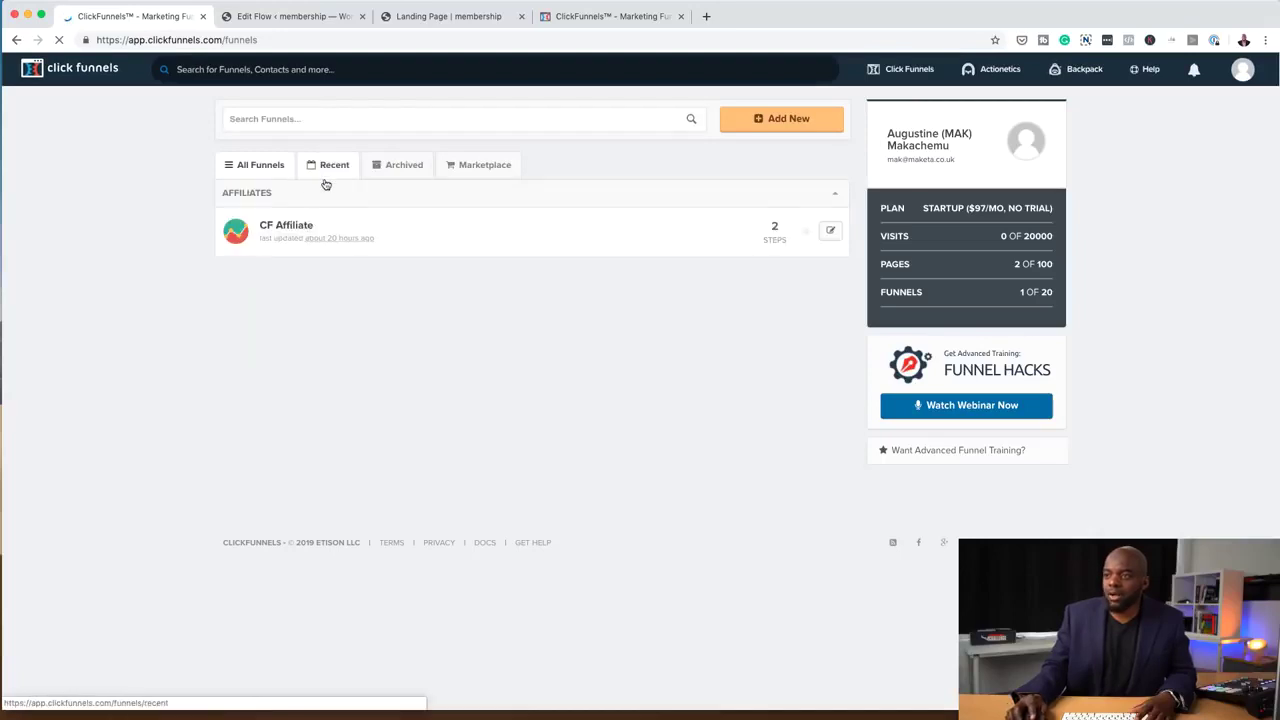
{"action": "left_click", "coordinate": [291, 229]}
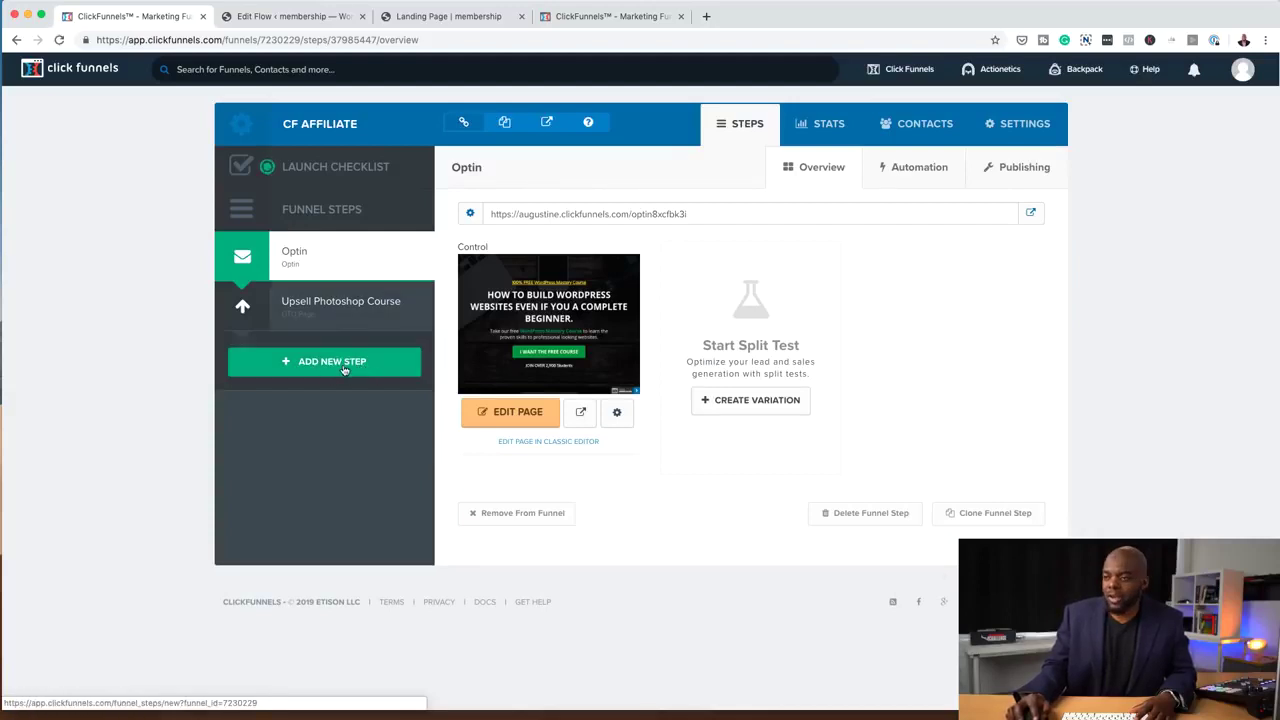
Add a new step named "Downsell" to the CF Affiliate funnel.
{"action": "left_click", "coordinate": [344, 370]}
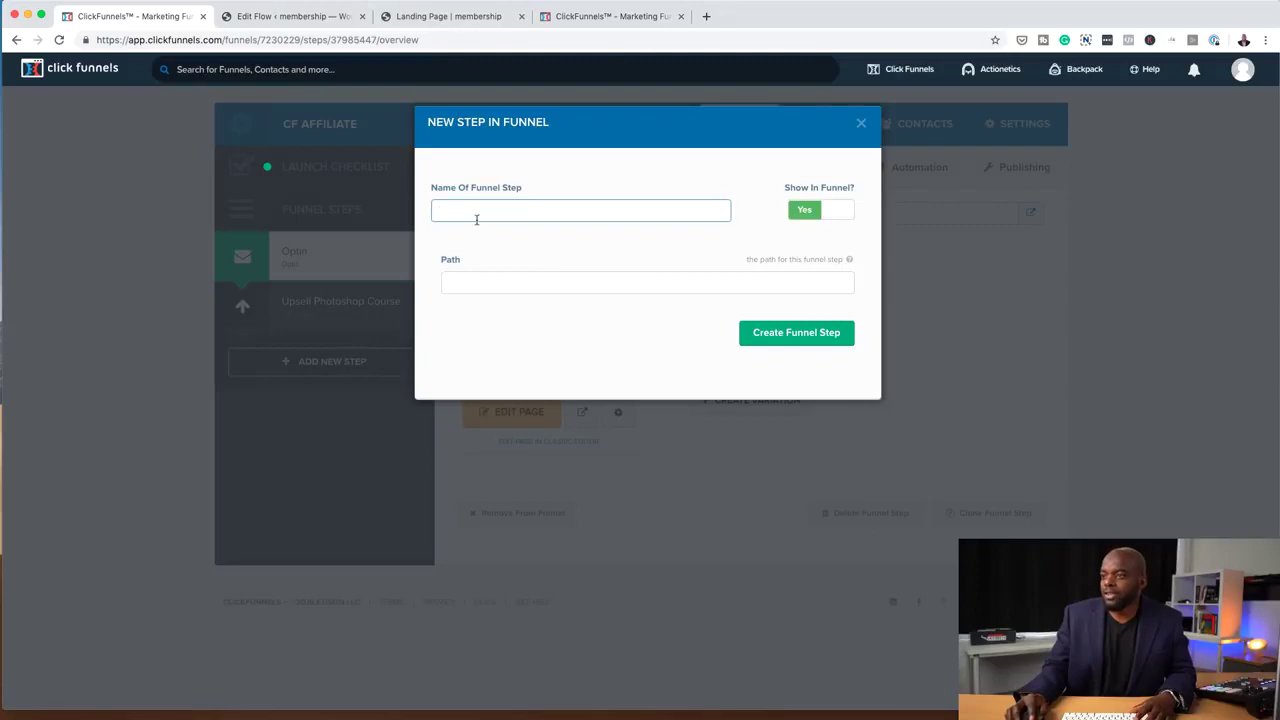
{"action": "left_click", "coordinate": [455, 211]}
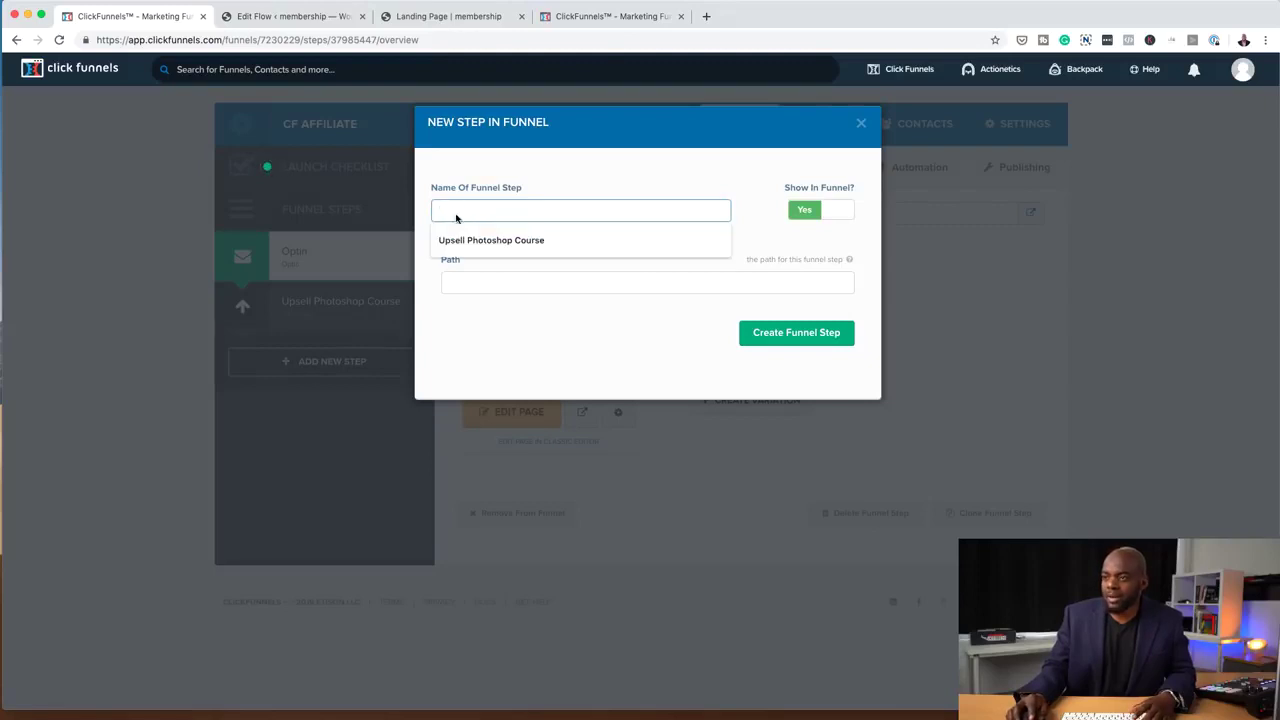
{"action": "type", "text": "Downsell"}
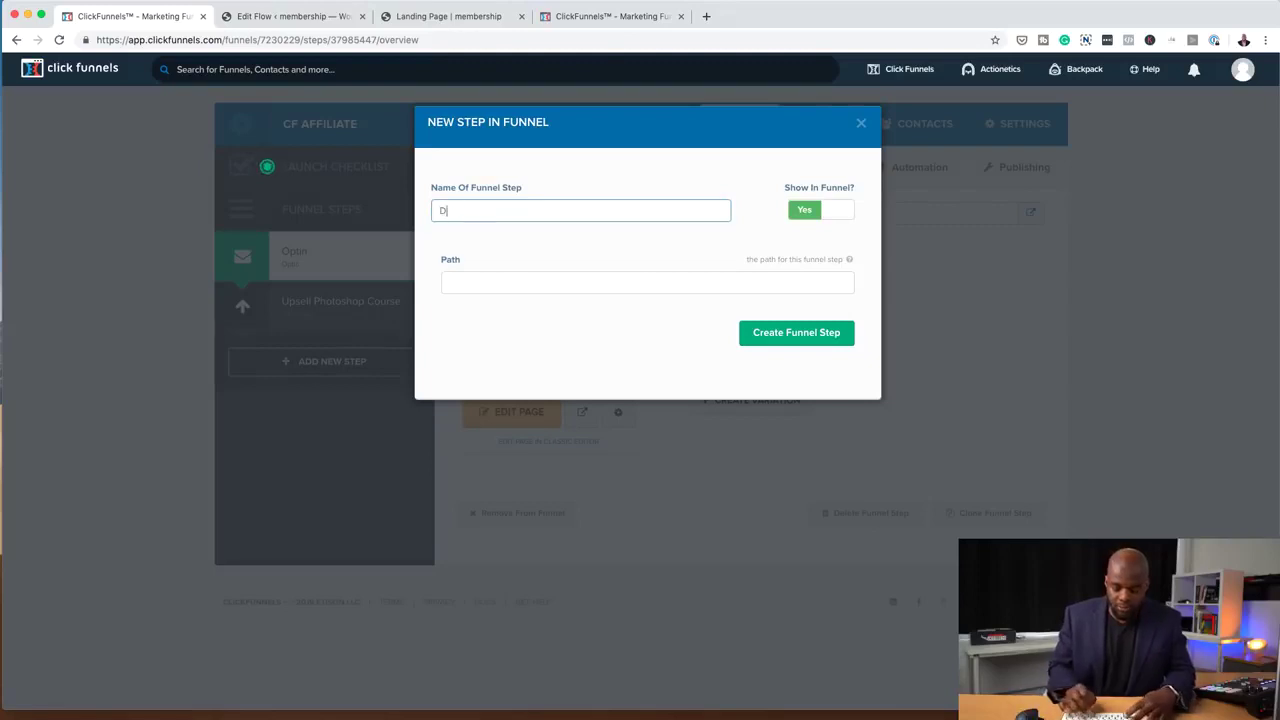
{"action": "left_click", "coordinate": [793, 334]}
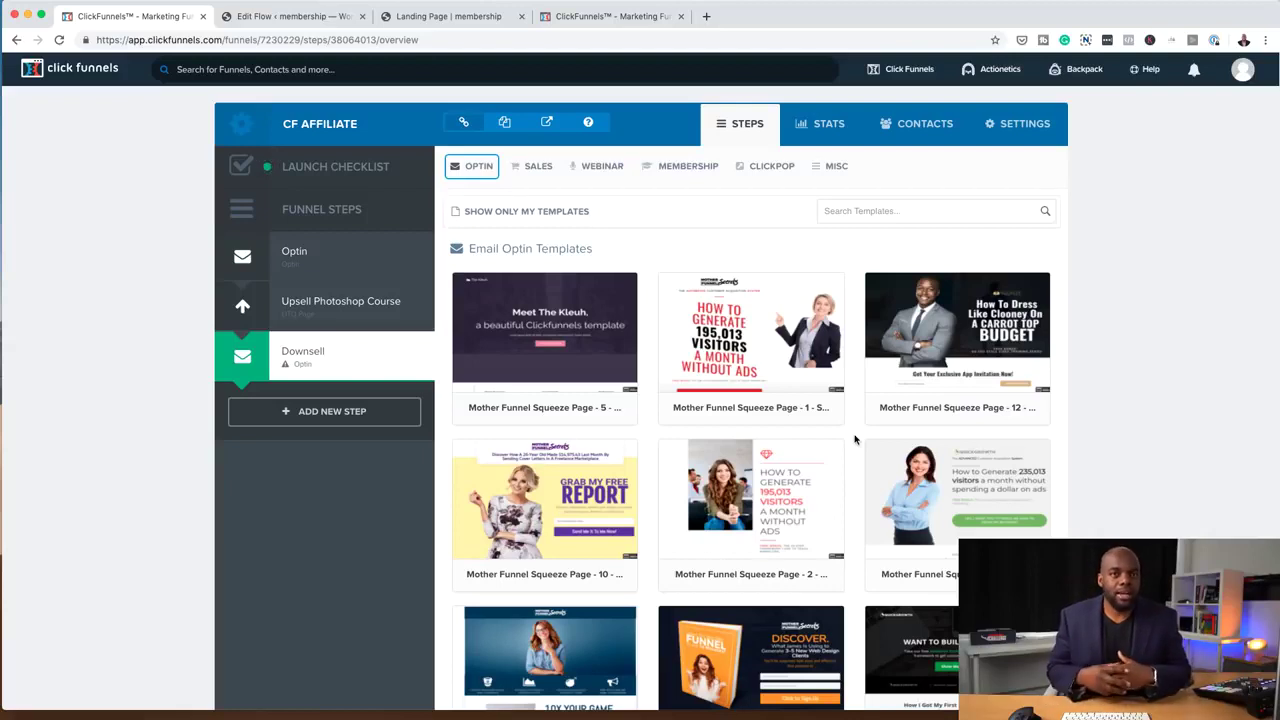
Open the Optin step's page in the page editor and view the row layouts available below the headline.
{"action": "mouse_move", "coordinate": [846, 446]}
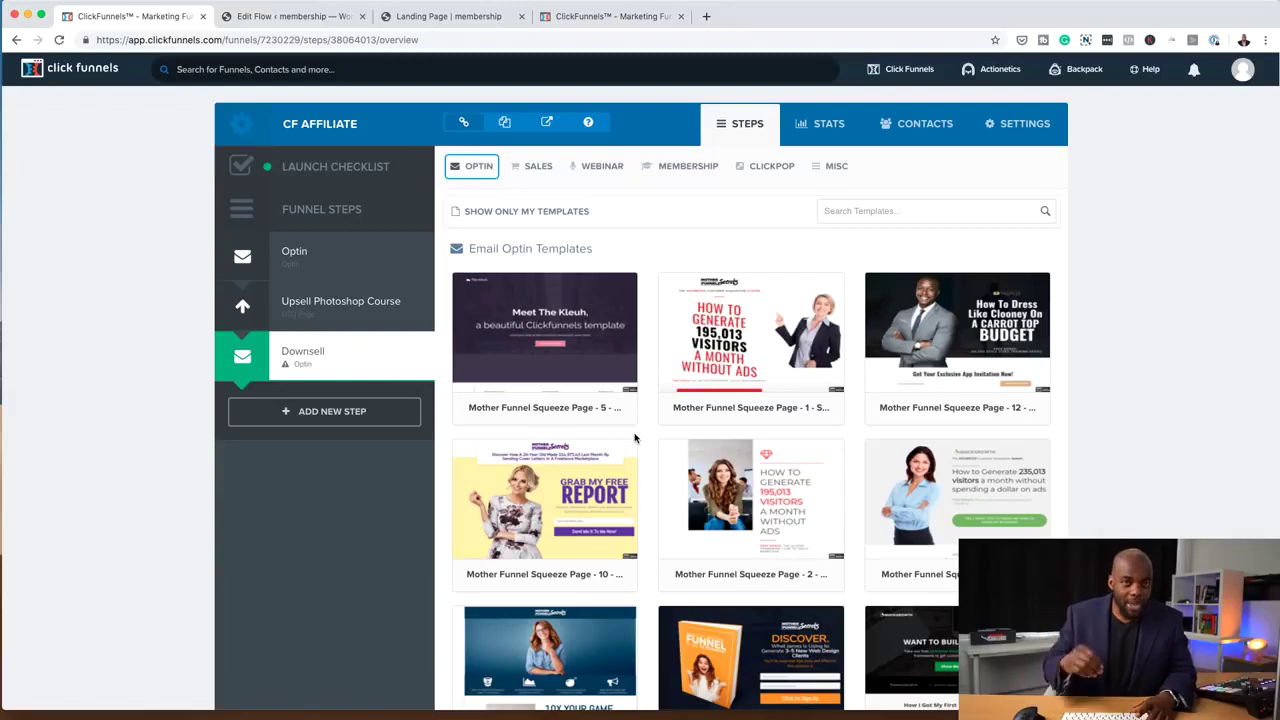
{"action": "left_click", "coordinate": [356, 266]}
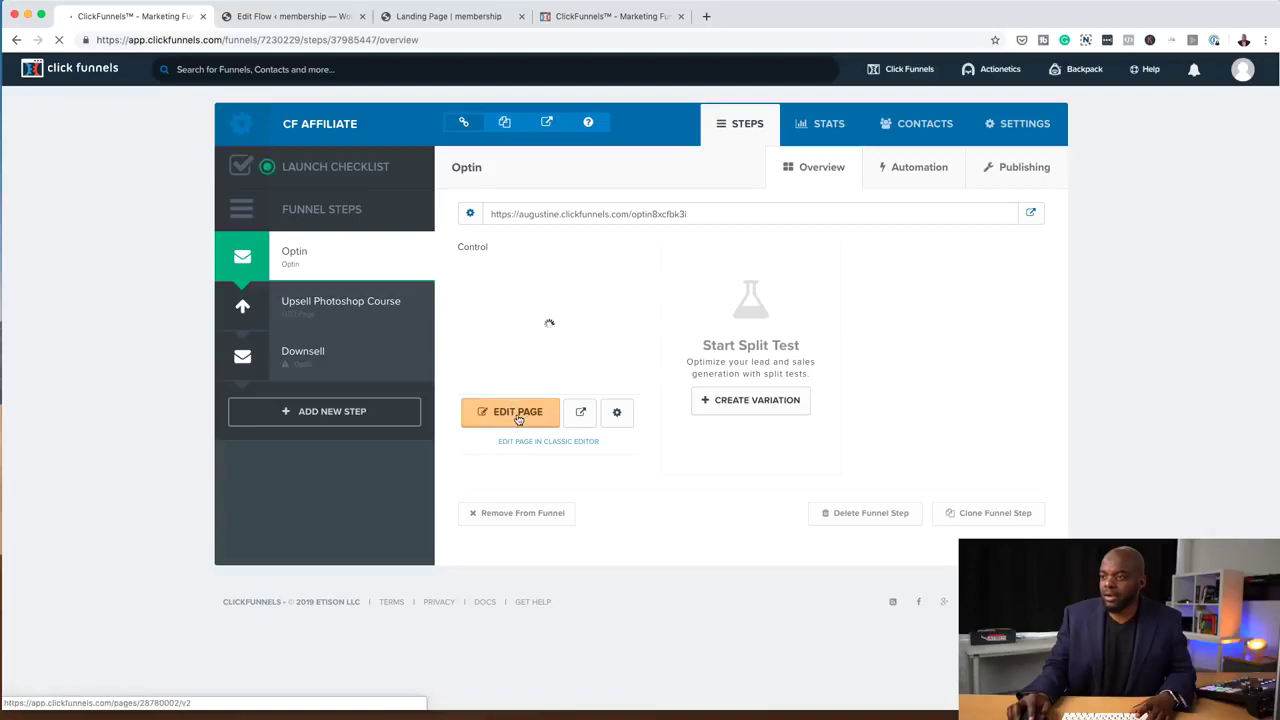
{"action": "left_click", "coordinate": [518, 419]}
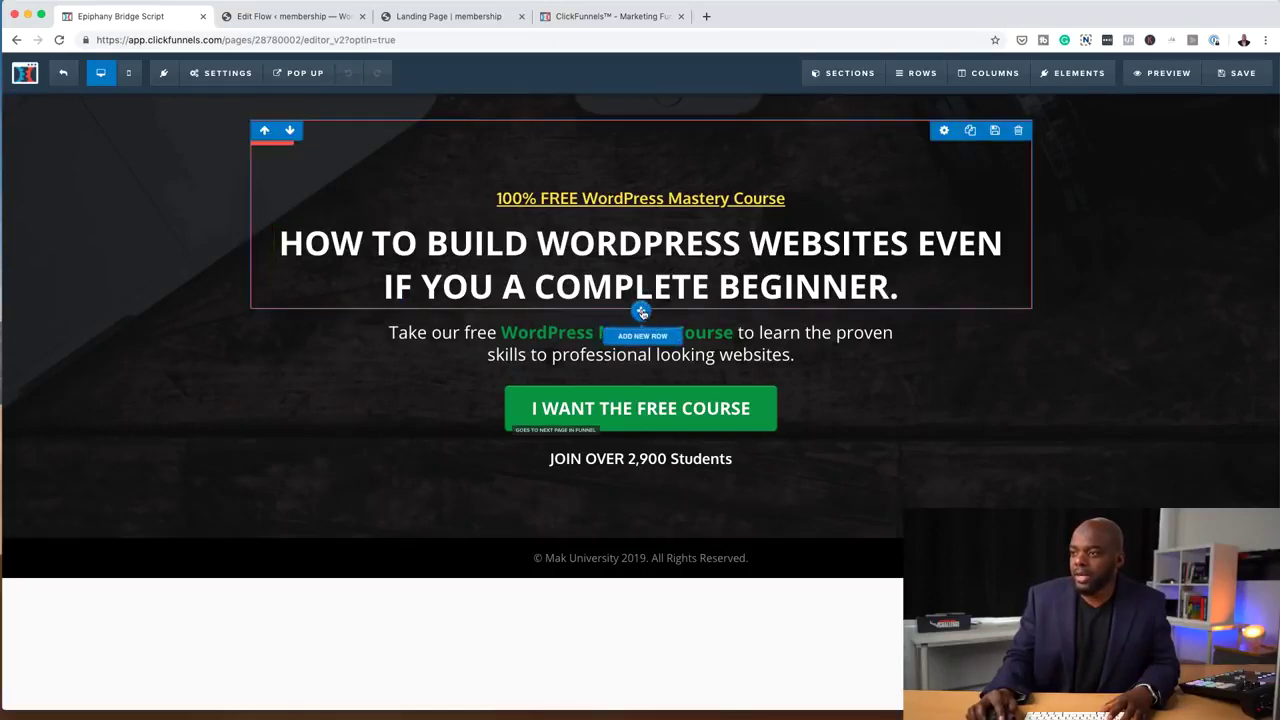
{"action": "left_click", "coordinate": [642, 313]}
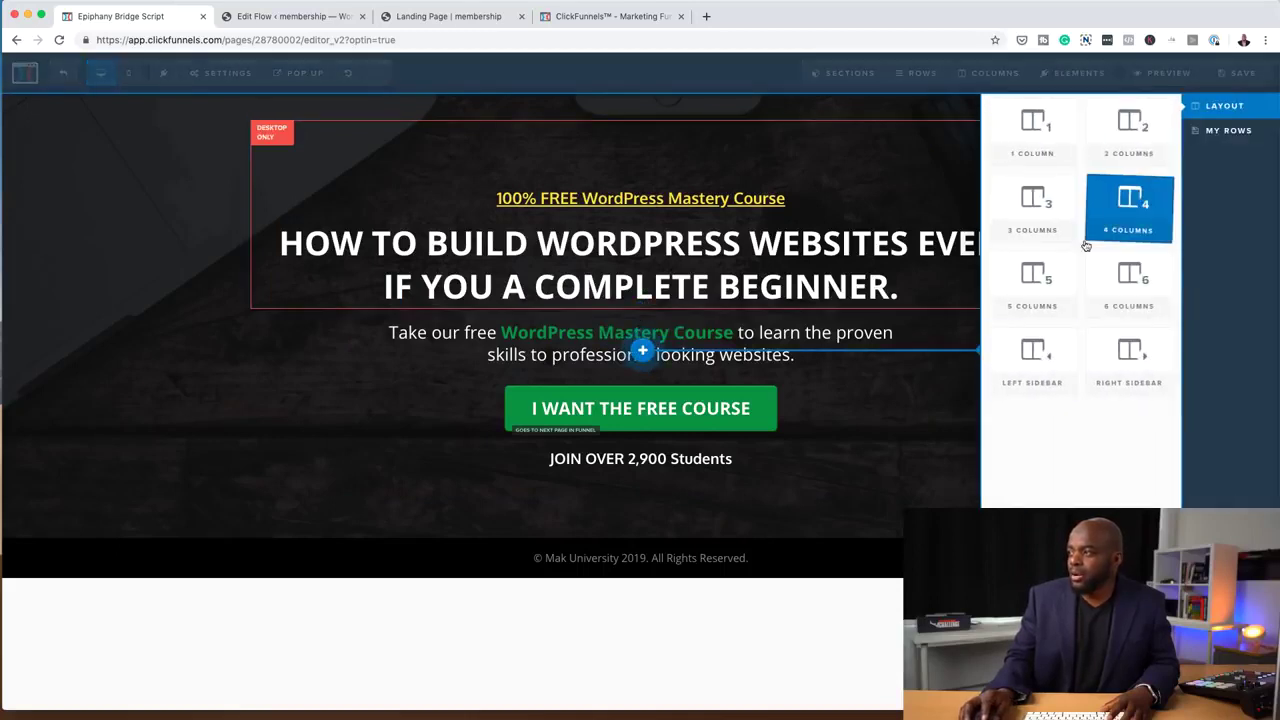
{"action": "left_click", "coordinate": [434, 391]}
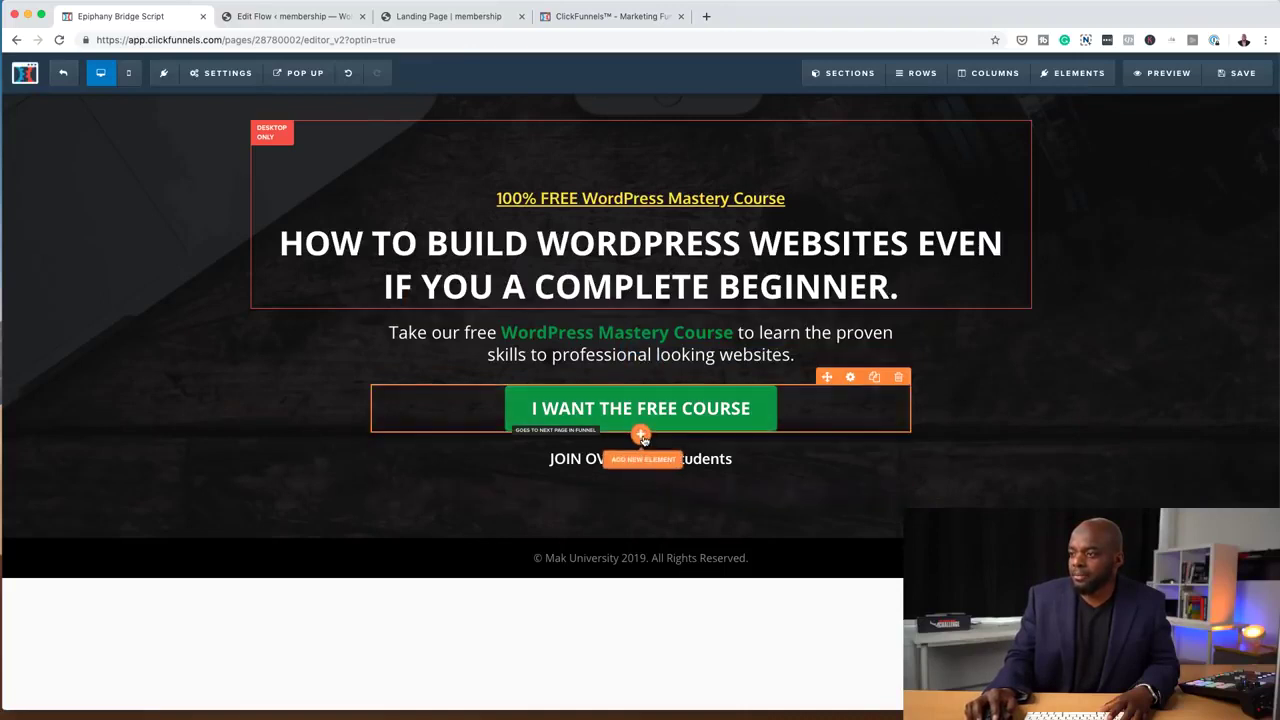
Add a Video element below the "I WANT THE FREE COURSE" button and open its settings.
{"action": "left_click", "coordinate": [641, 436]}
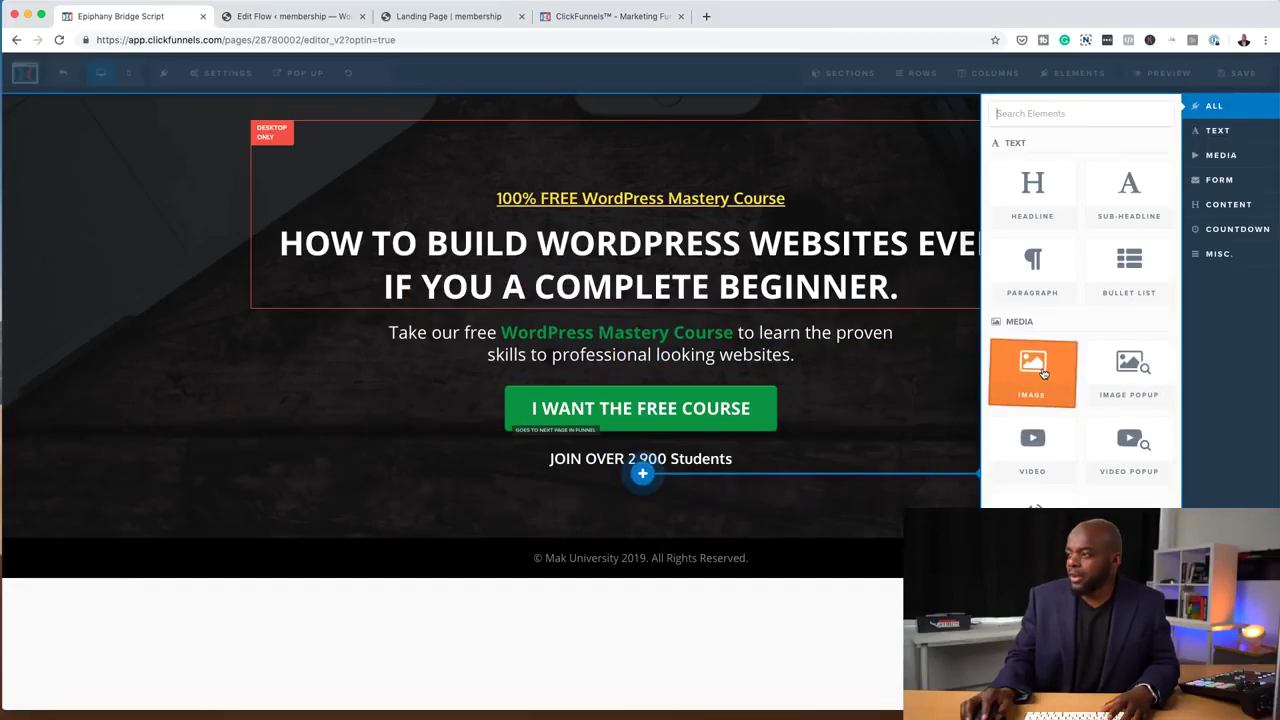
{"action": "left_click", "coordinate": [1054, 450]}
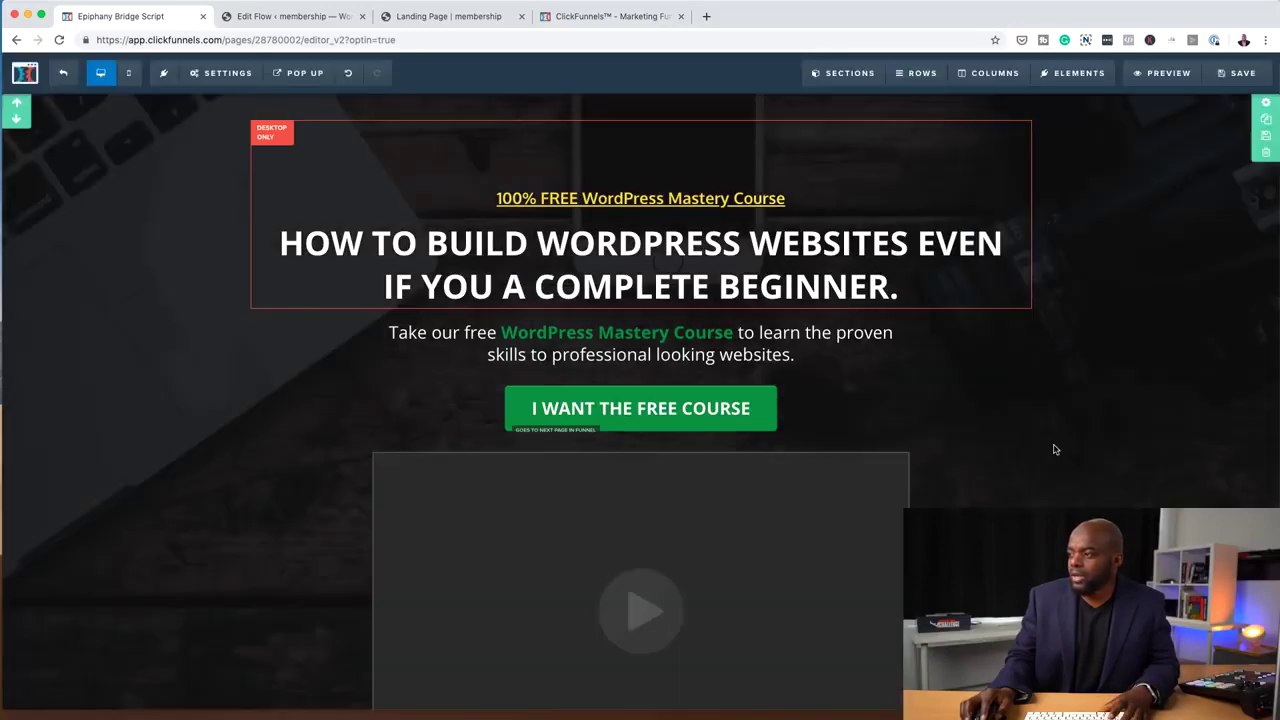
{"action": "scroll", "coordinate": [990, 445], "scroll_direction": "down", "scroll_amount": 3}
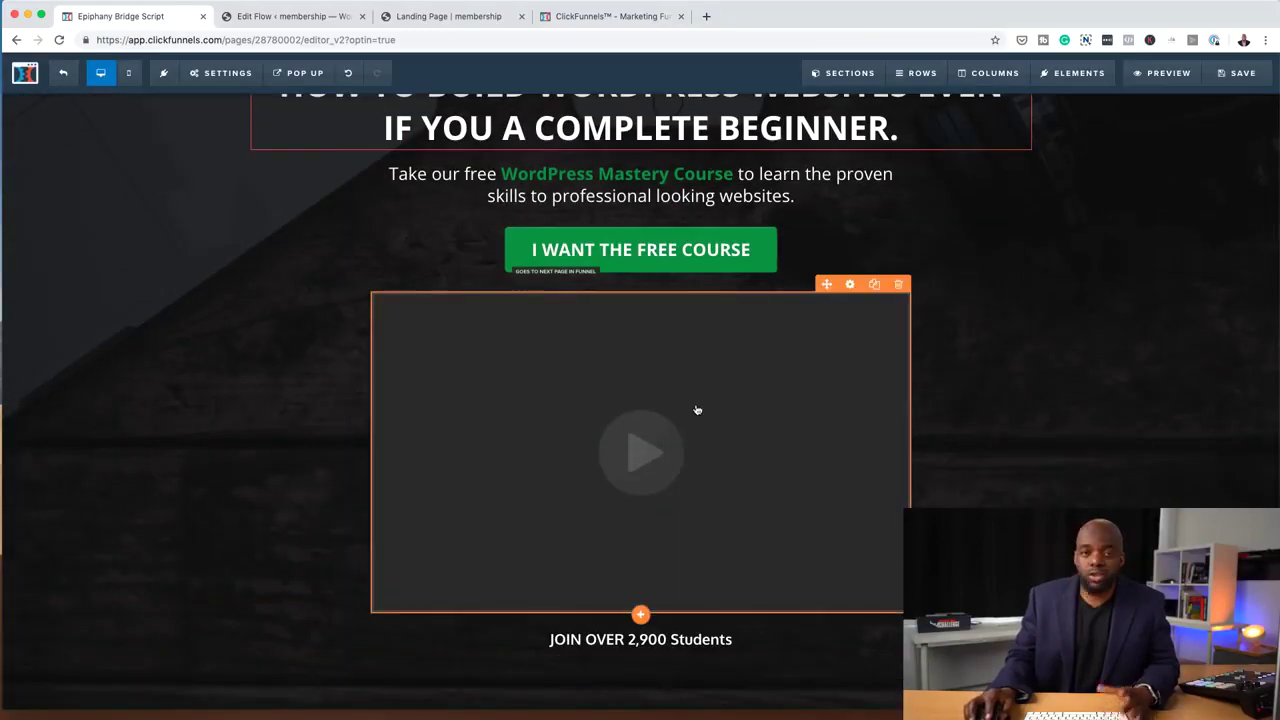
{"action": "left_click", "coordinate": [851, 286]}
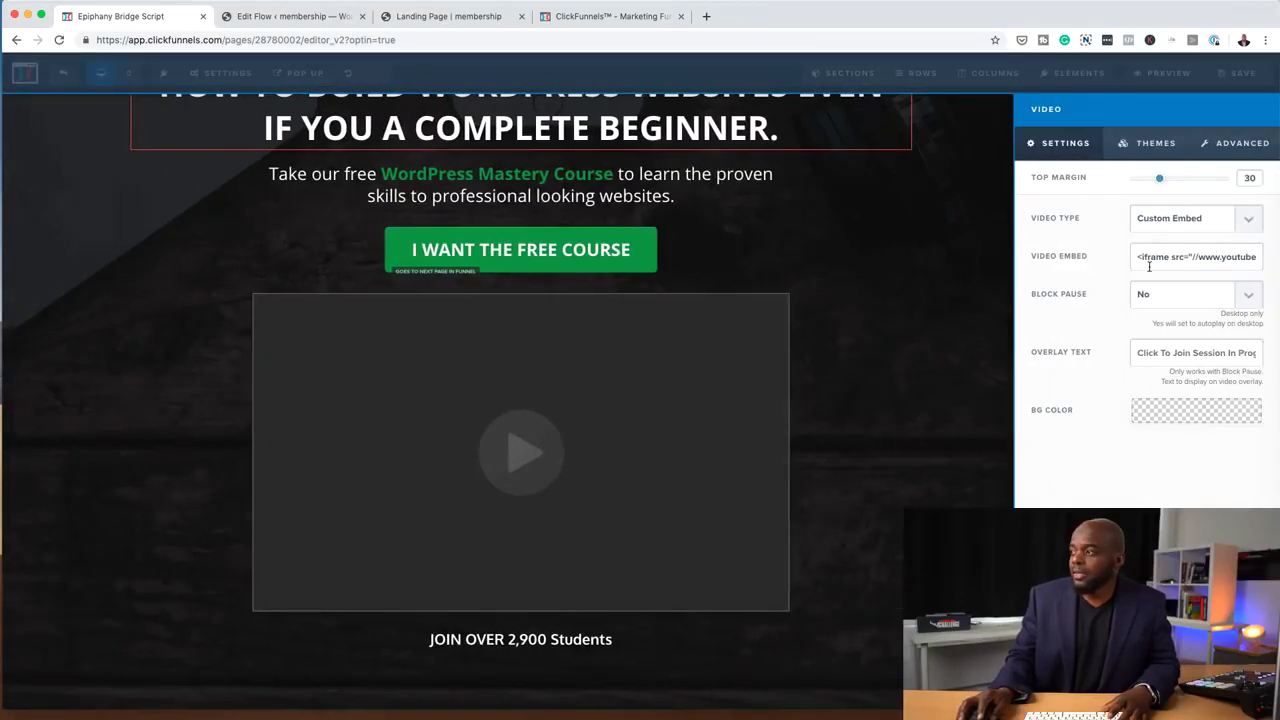